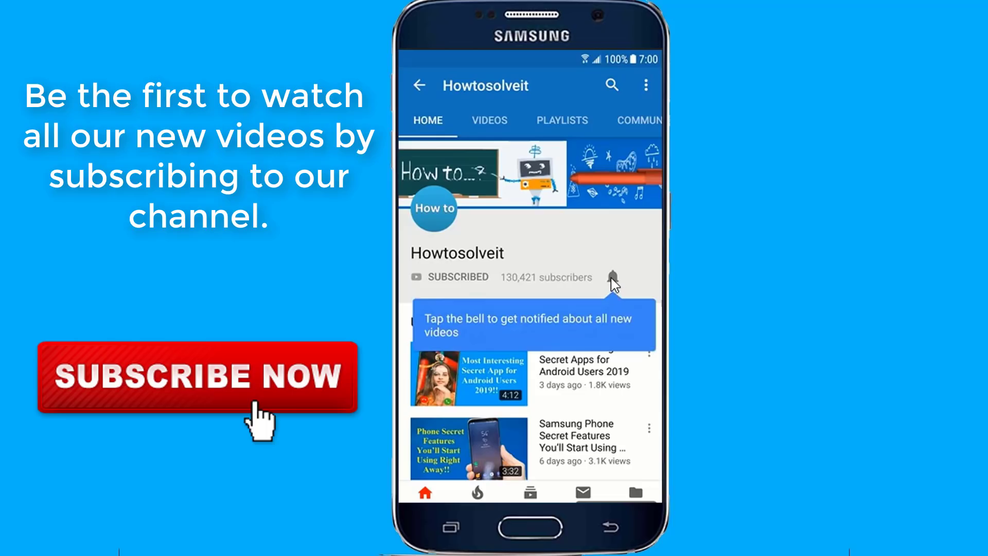
Step: Turn on all notifications for the Howtosolveit channel and browse its uploads
click(612, 278)
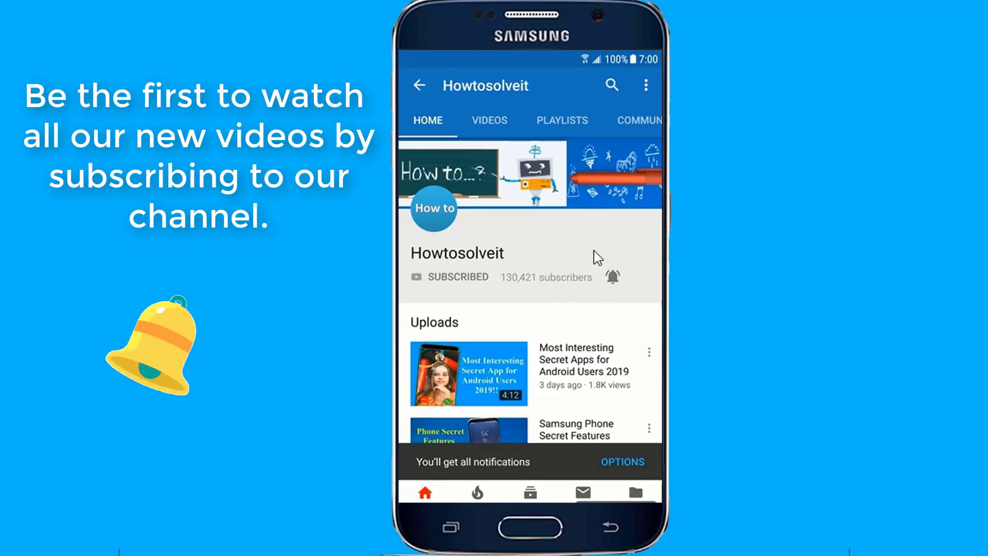
scroll(596, 257, down, 1)
scroll(596, 256, down, 10)
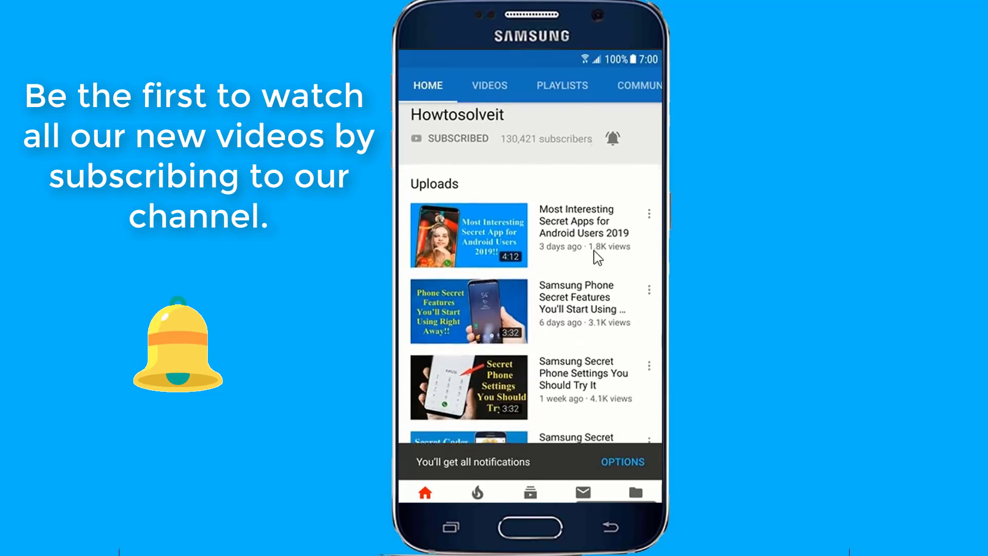
scroll(596, 255, down, 8)
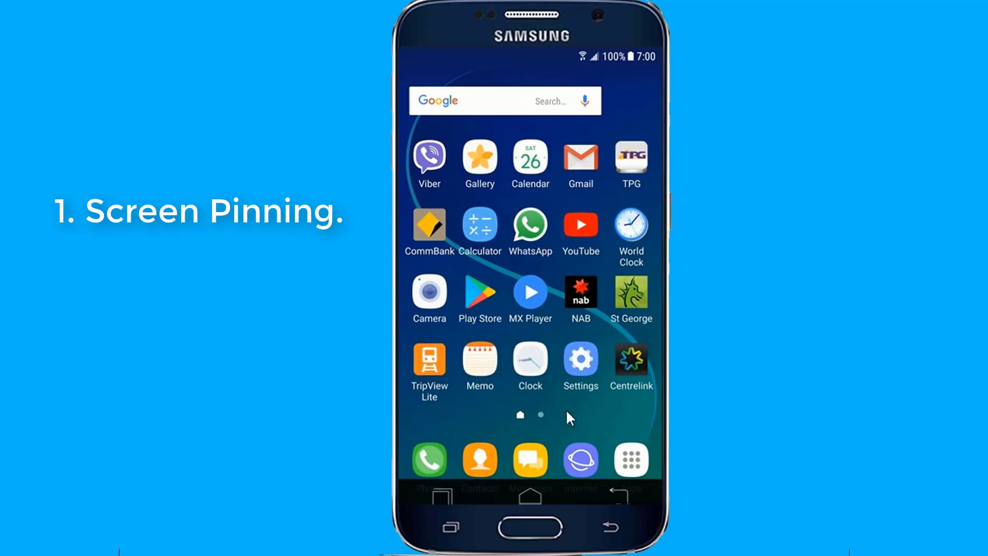
Step: View the YouTube card in the recent apps overview and return to the home screen
click(442, 495)
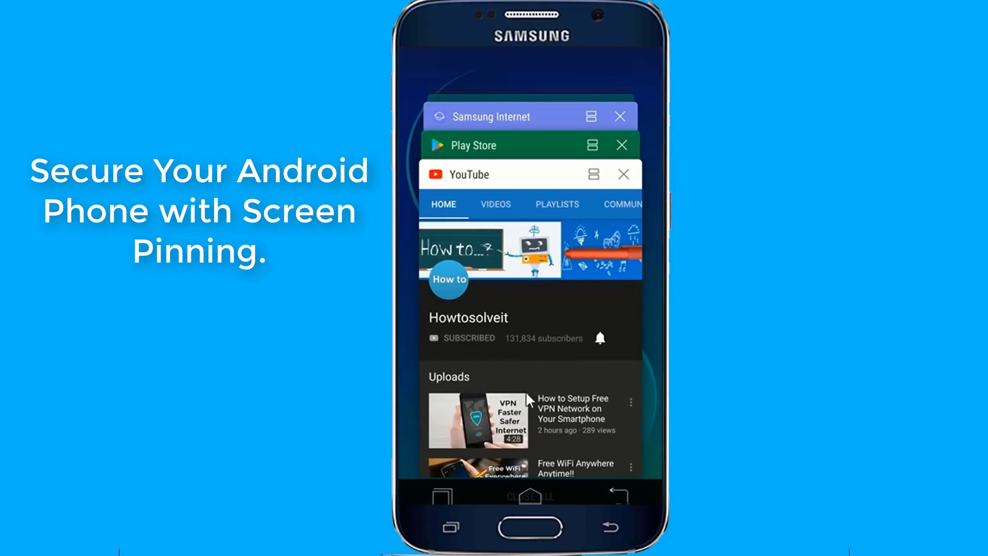
scroll(539, 353, down, 1)
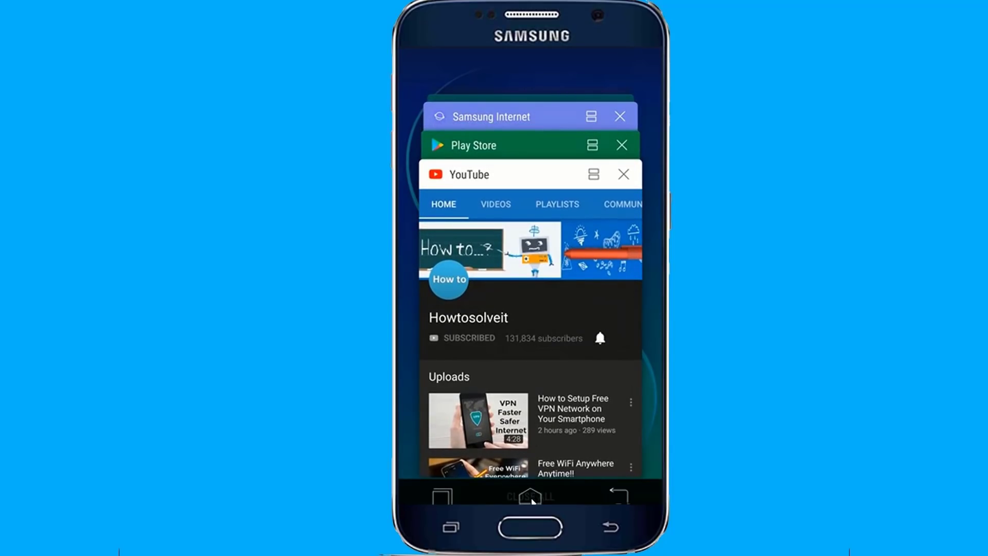
click(533, 498)
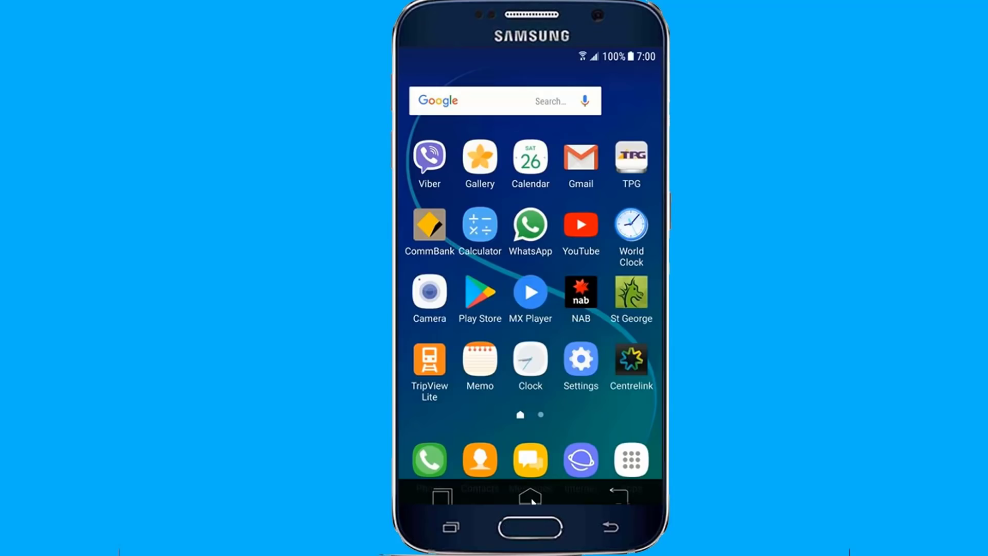
Step: Open the phone's Other security settings within Lock screen and security
click(580, 362)
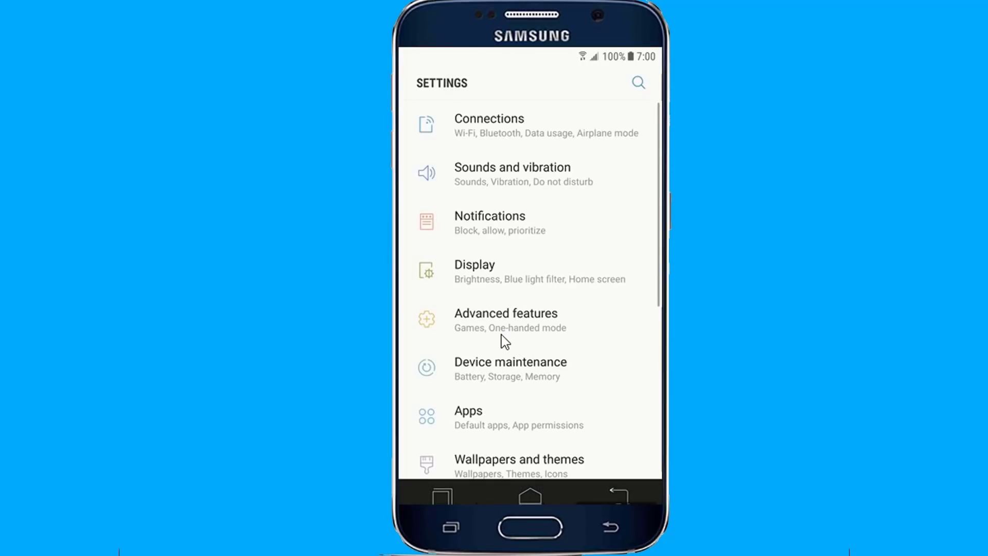
scroll(501, 334, down, 5)
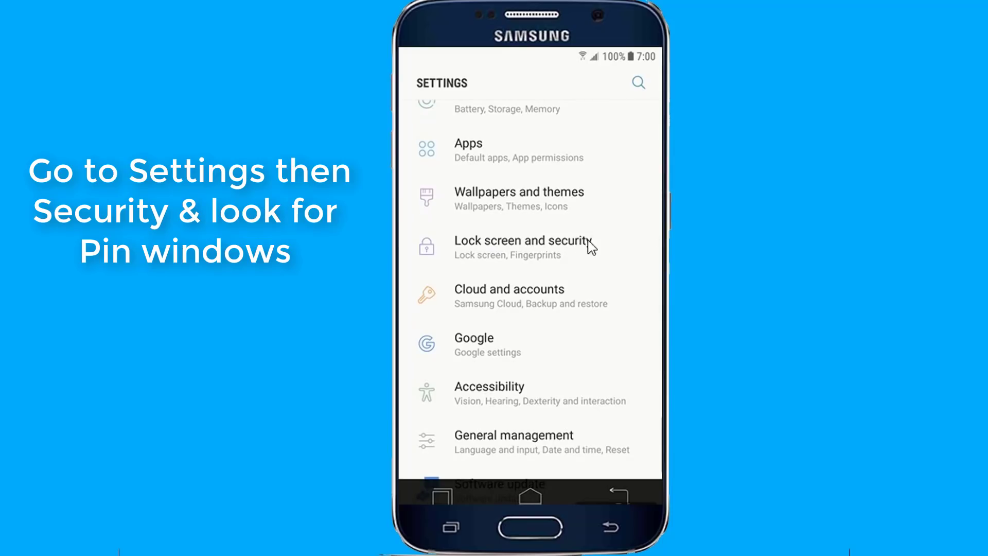
click(516, 246)
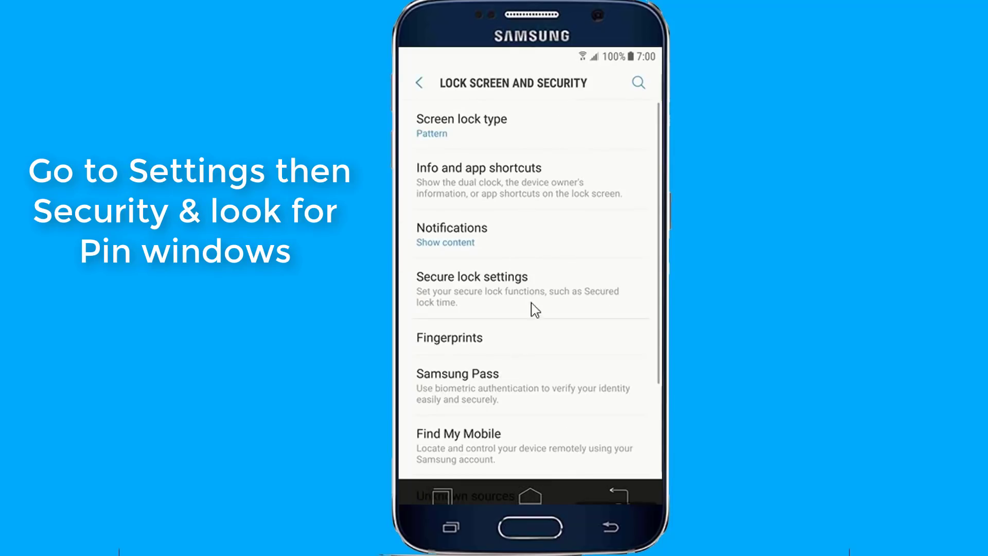
scroll(537, 310, down, 5)
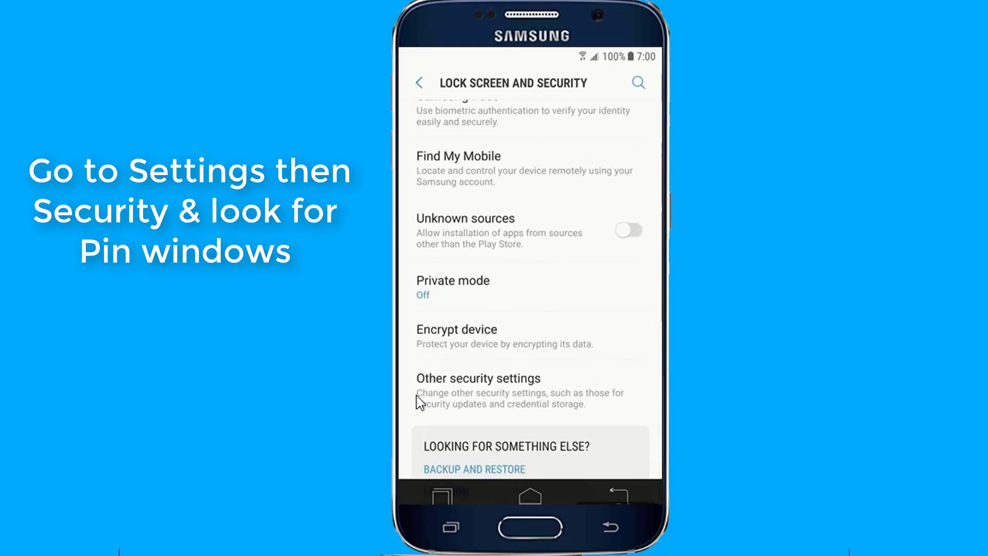
scroll(501, 393, down, 1)
click(502, 394)
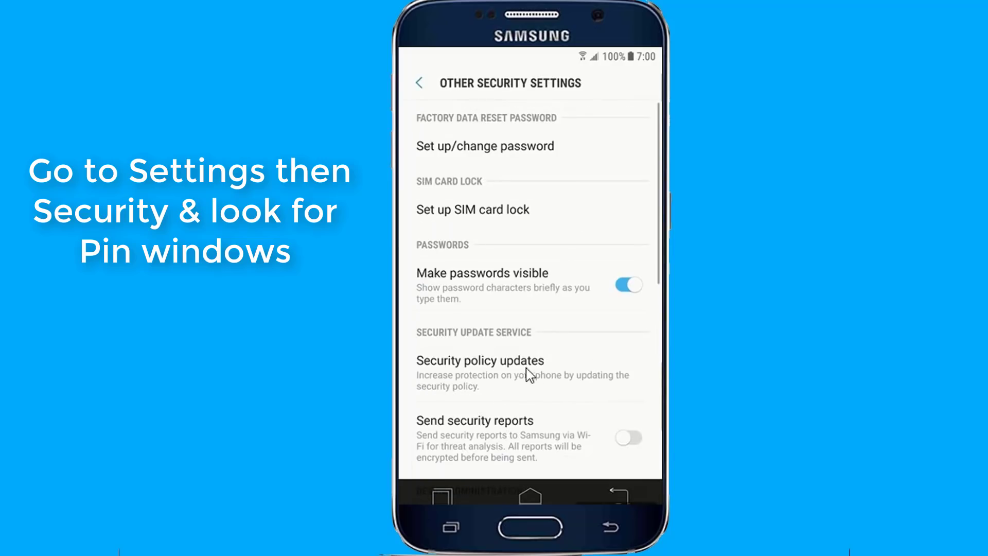
Step: Turn on Pin windows in the Advanced section of the security settings
scroll(572, 349, down, 5)
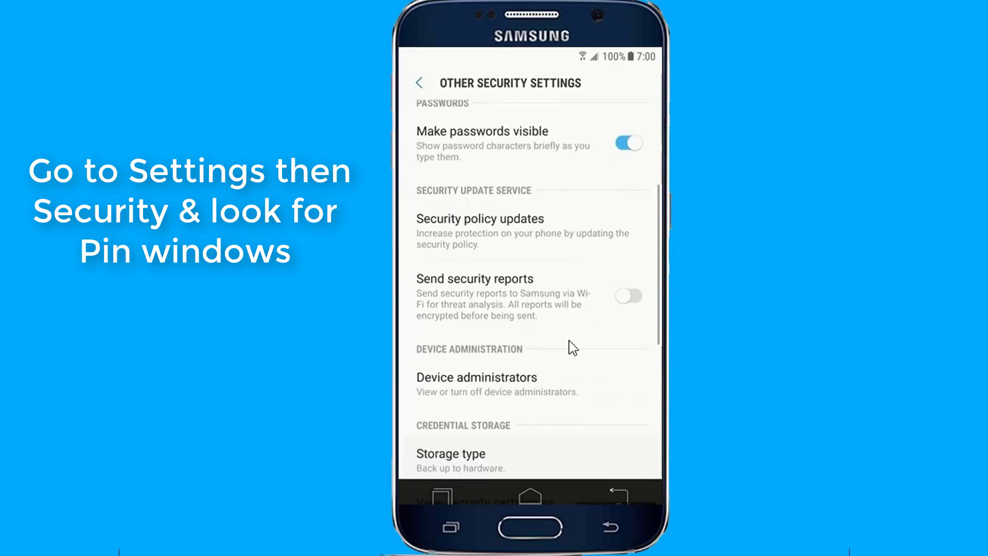
scroll(573, 348, down, 5)
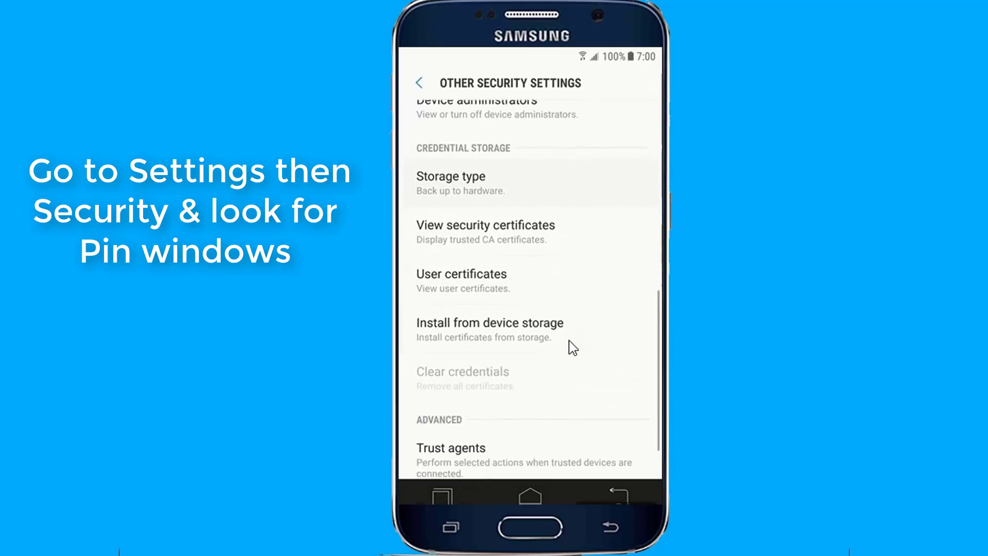
scroll(573, 348, down, 3)
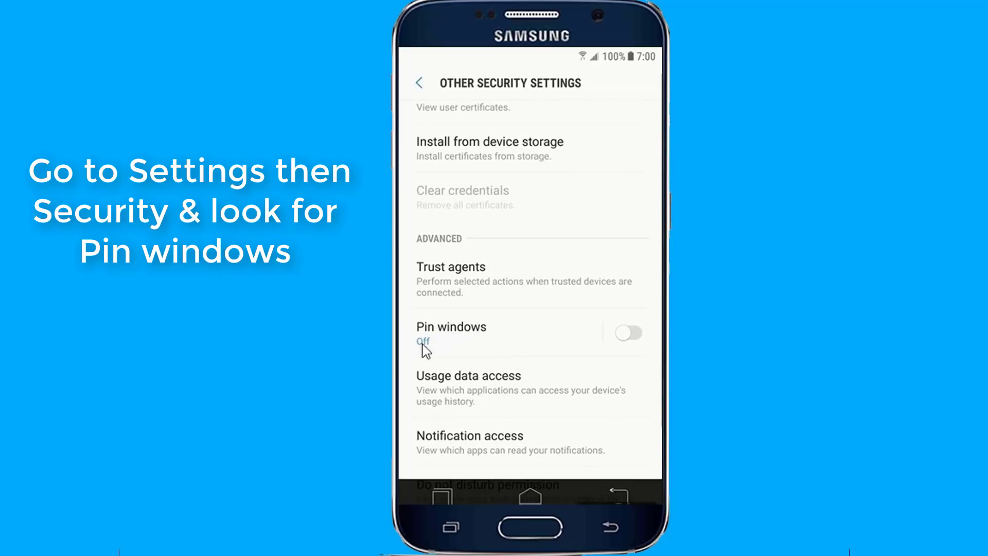
click(632, 335)
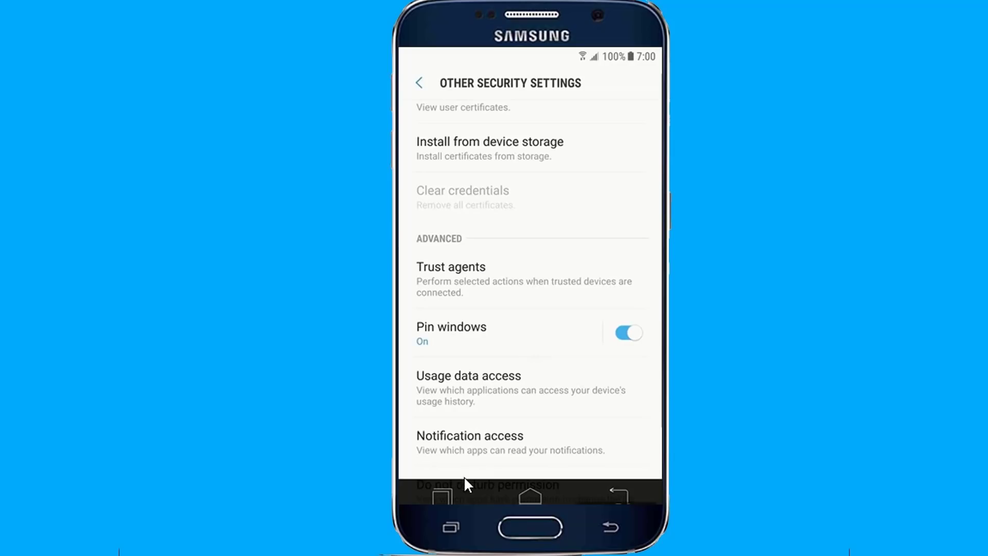
Step: Close the Settings app from the recent apps and pin YouTube to the screen
click(443, 493)
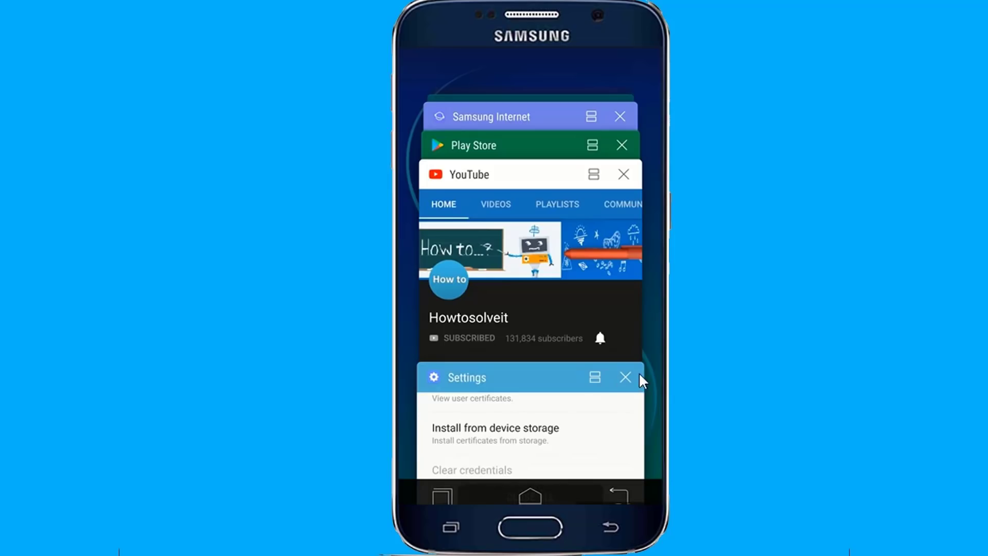
click(625, 379)
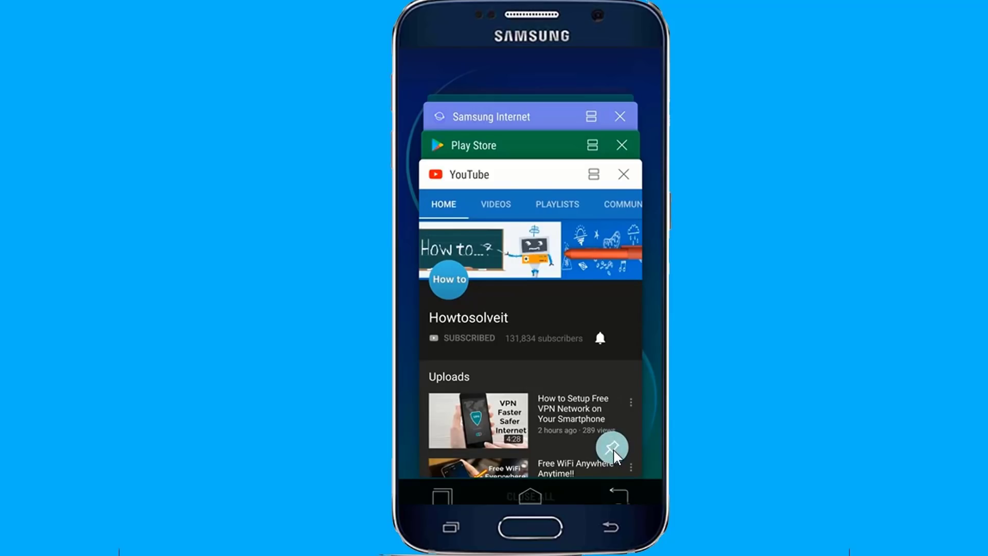
click(613, 449)
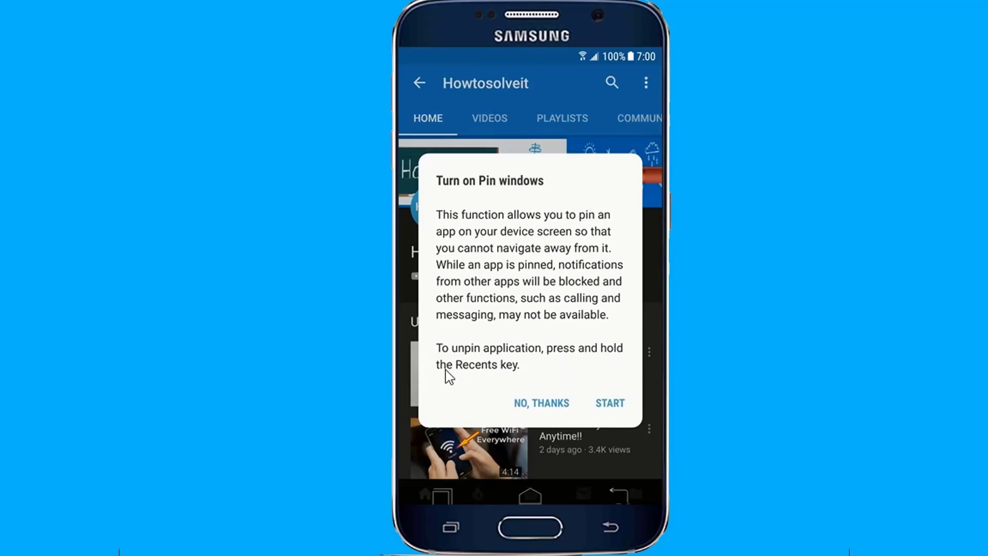
click(610, 404)
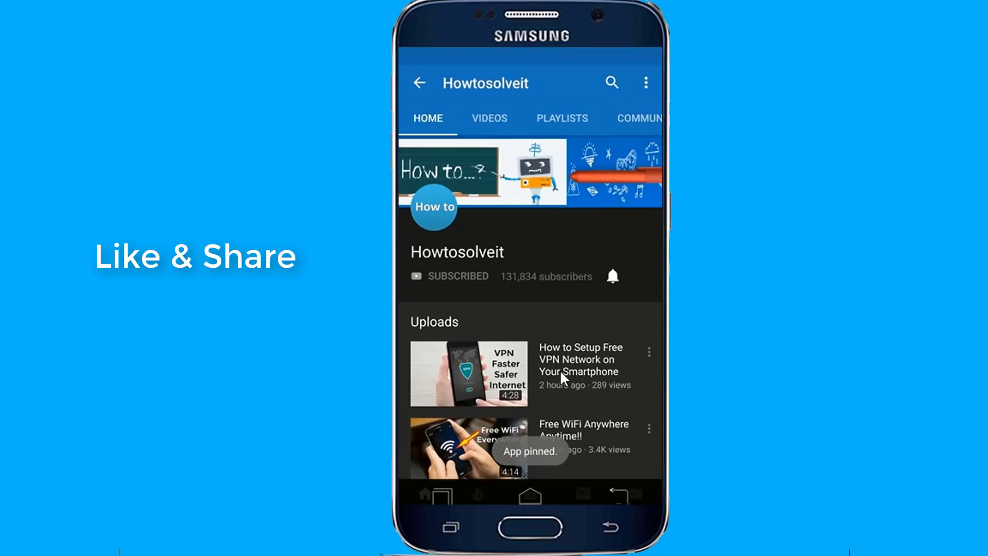
Step: Test whether the pinned YouTube app can be left for the home screen or recent apps, and open the channel's video list
click(528, 498)
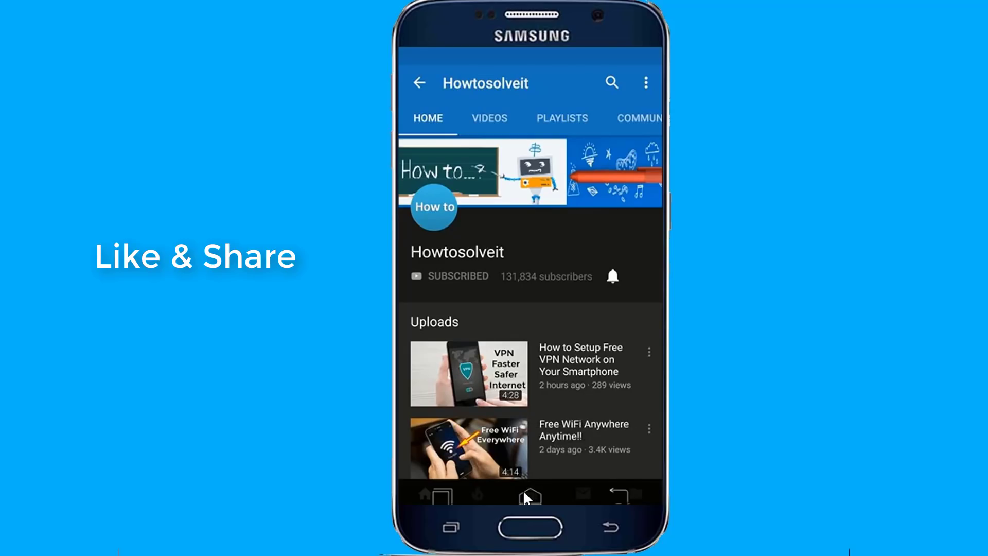
click(444, 497)
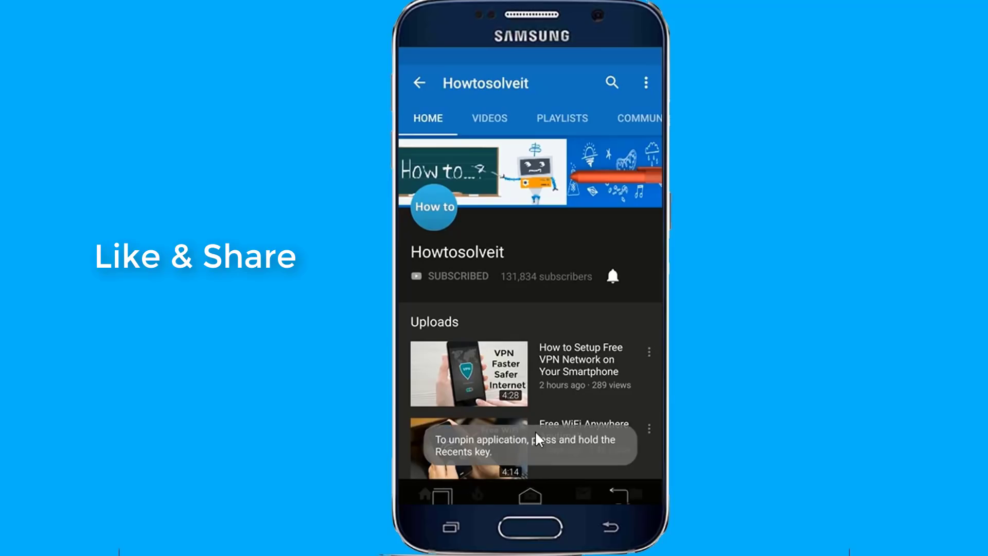
click(530, 497)
click(530, 497)
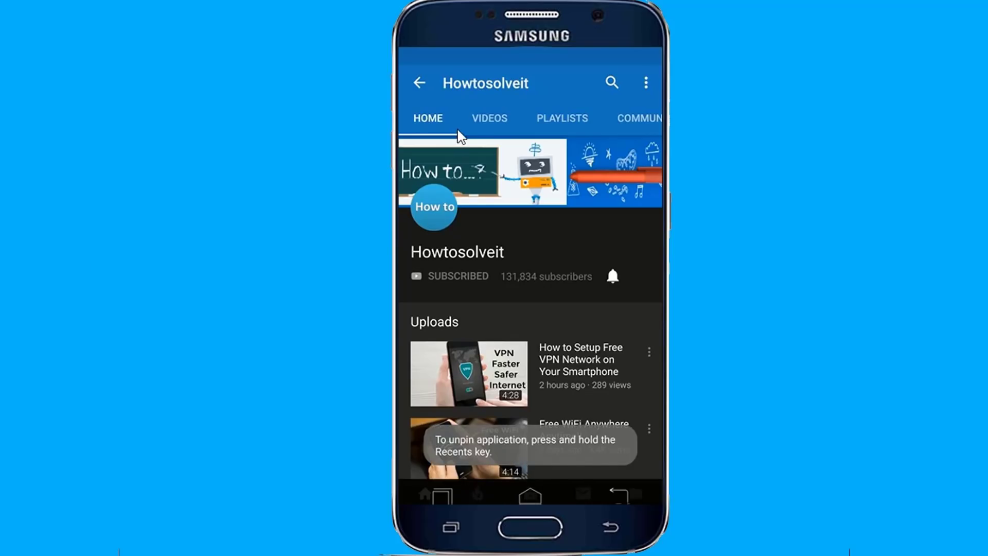
click(482, 117)
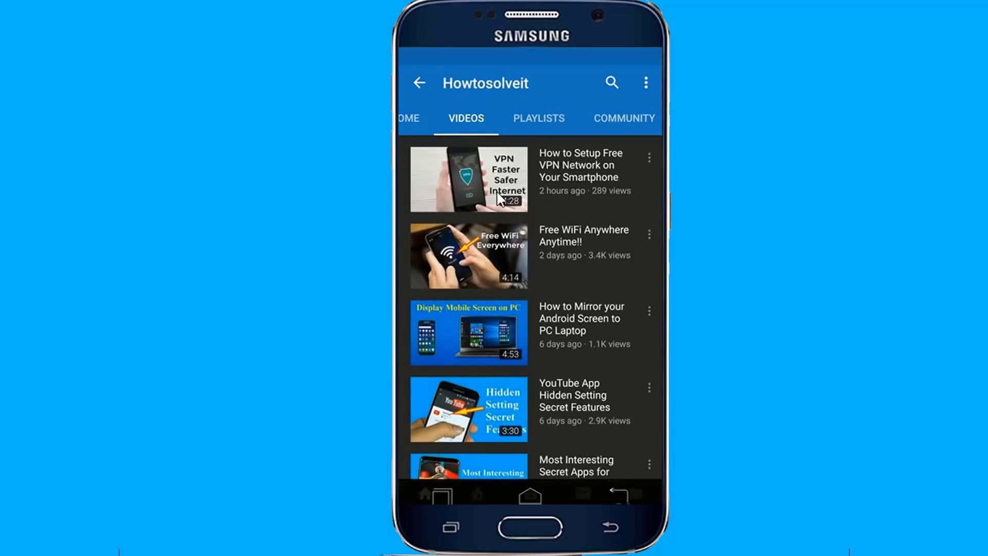
click(526, 490)
click(533, 498)
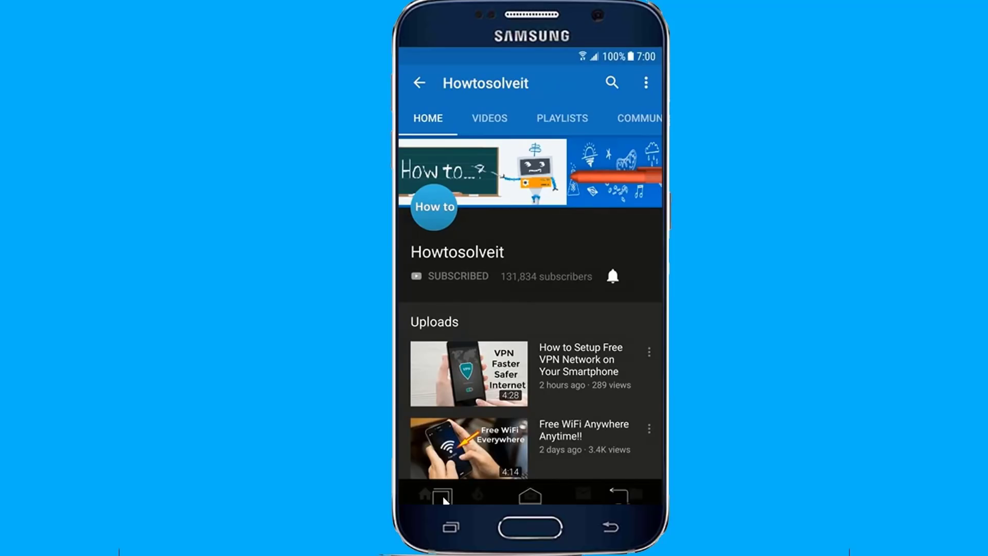
Step: Return to the home screen and open Storage under Device maintenance in the phone settings
click(531, 496)
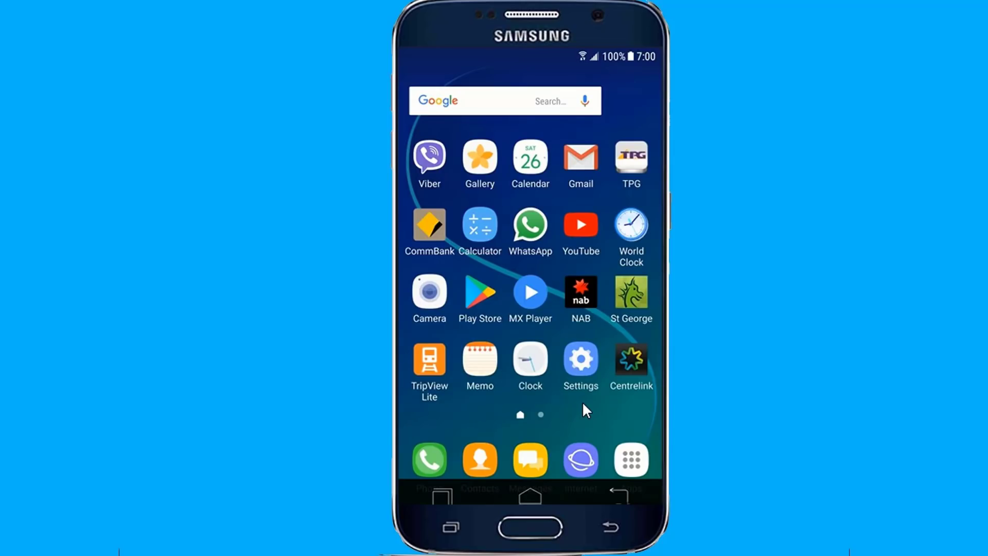
click(583, 360)
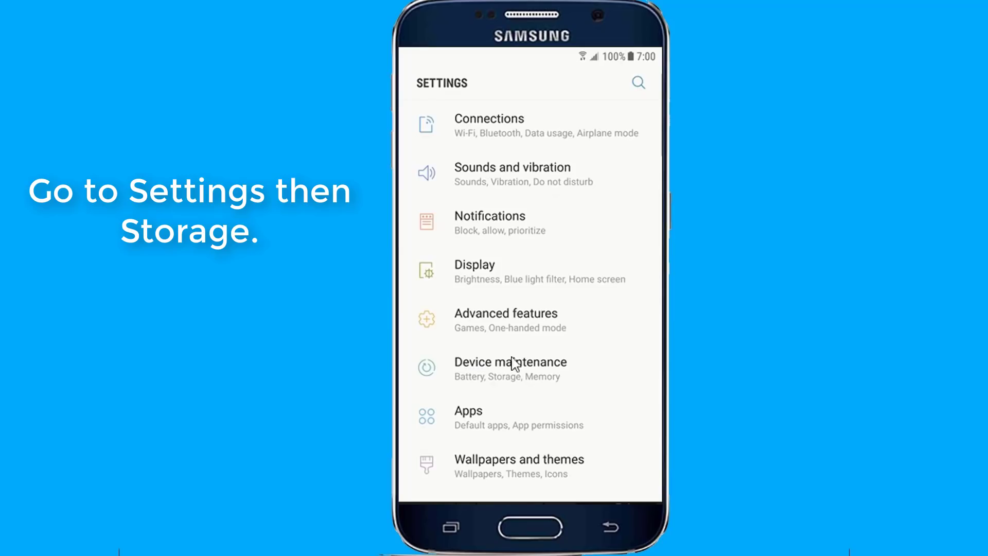
click(493, 380)
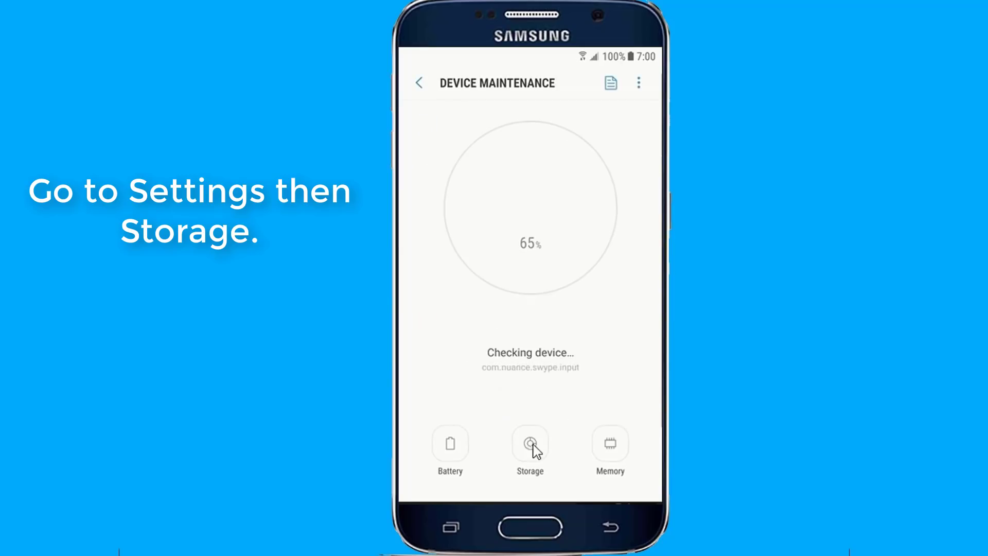
click(531, 443)
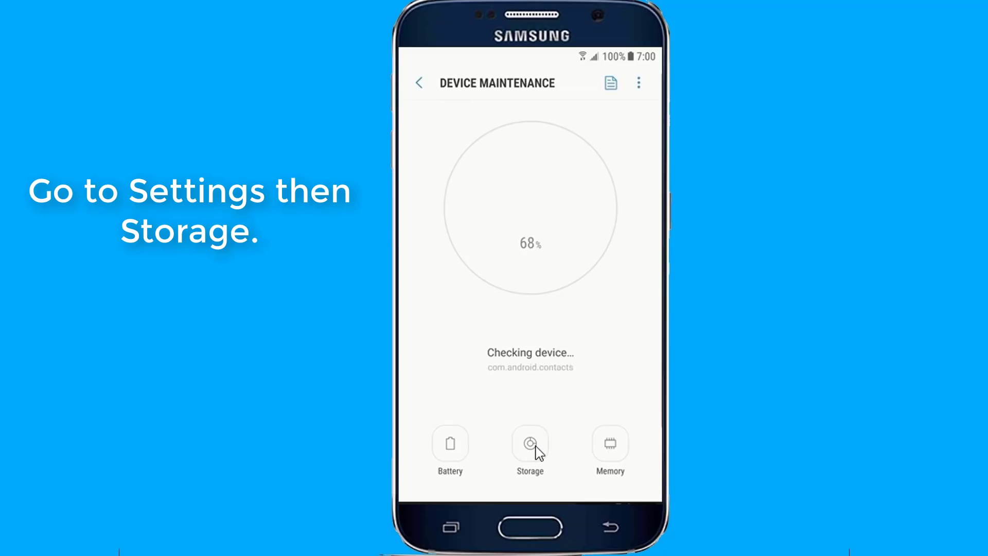
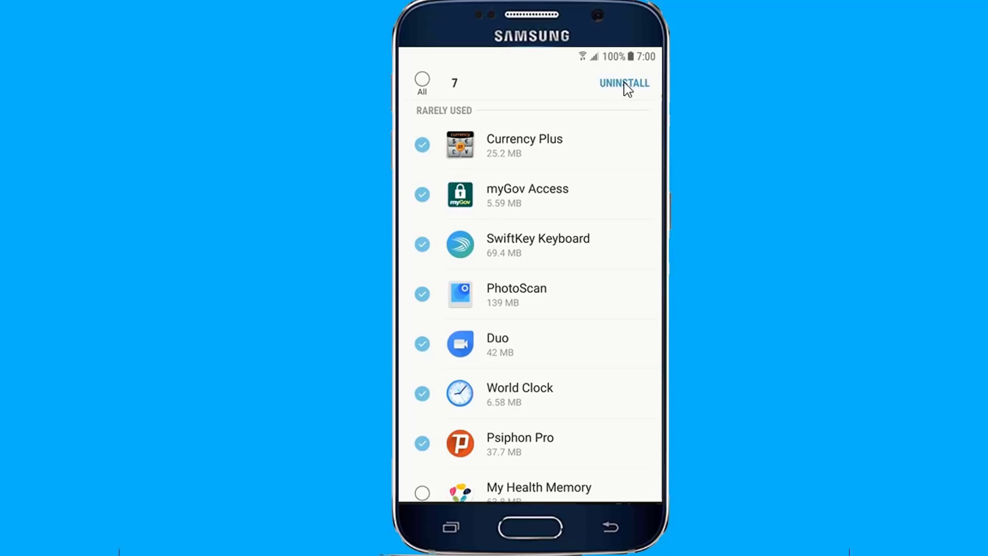
Step: Request uninstalling the seven selected rarely used apps and cancel the confirmation
click(624, 83)
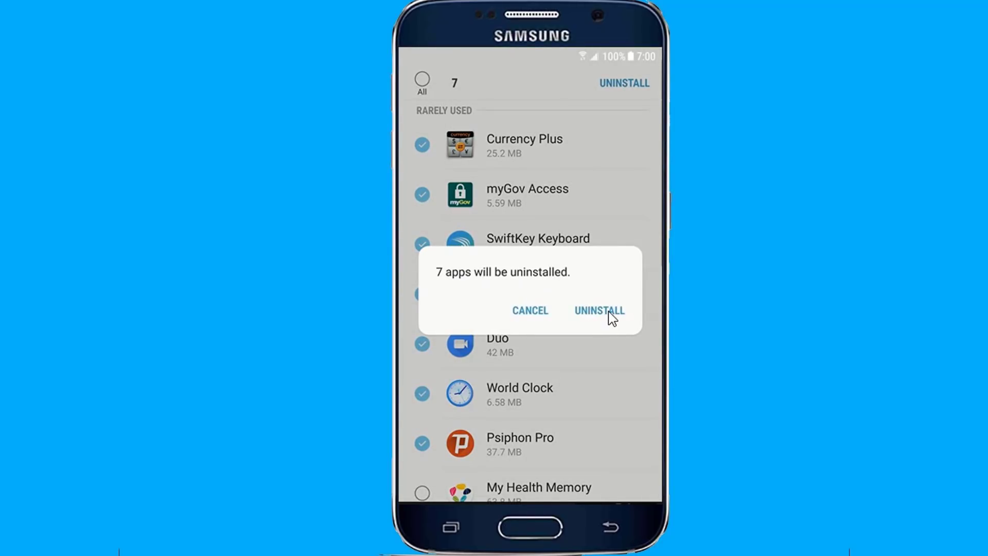
click(531, 310)
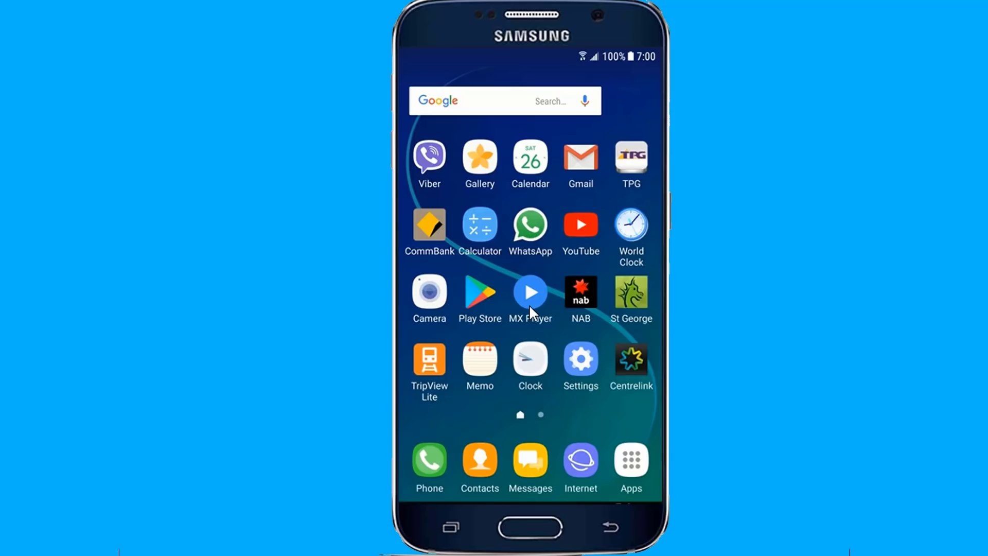
Step: Switch to the Play Store and open the Free up space list from the storage of the installed apps
click(474, 291)
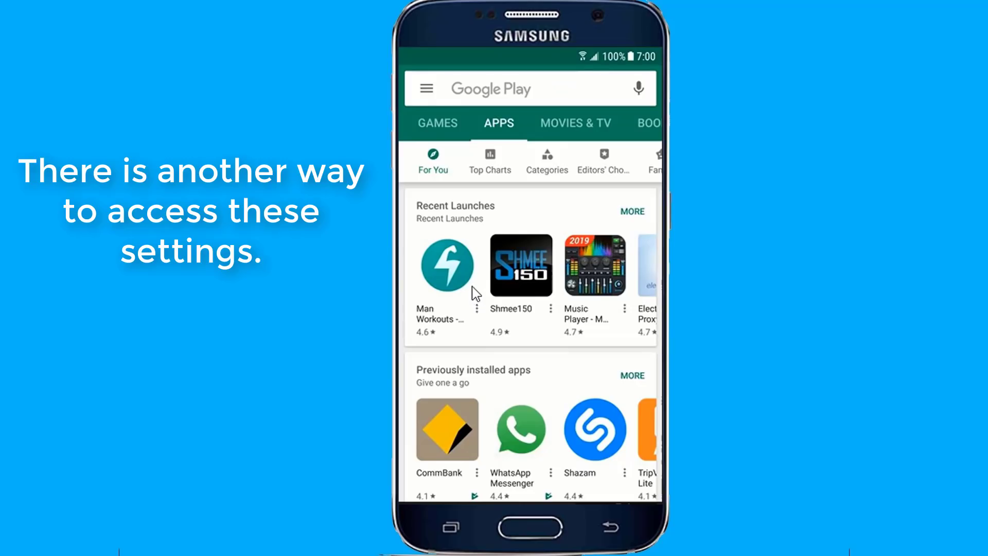
click(427, 91)
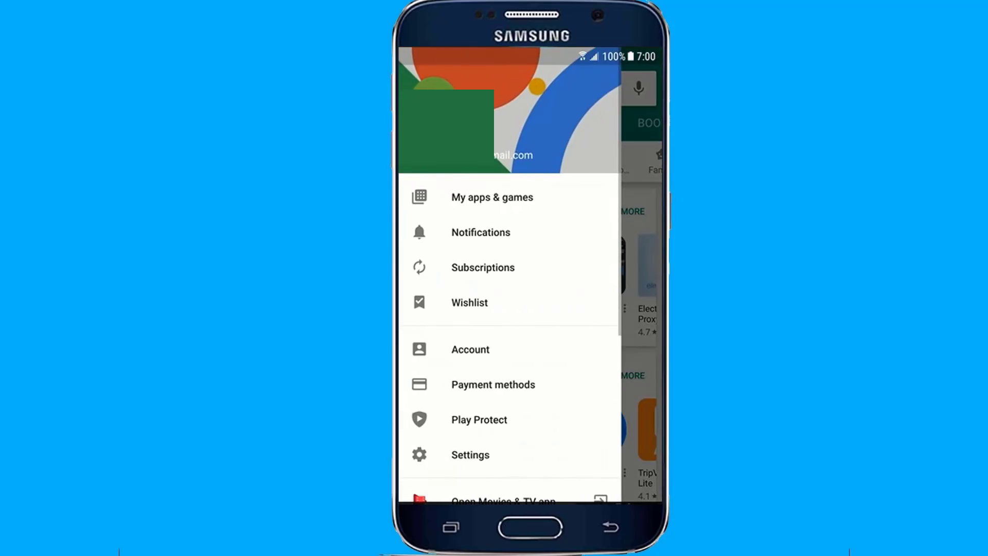
click(496, 198)
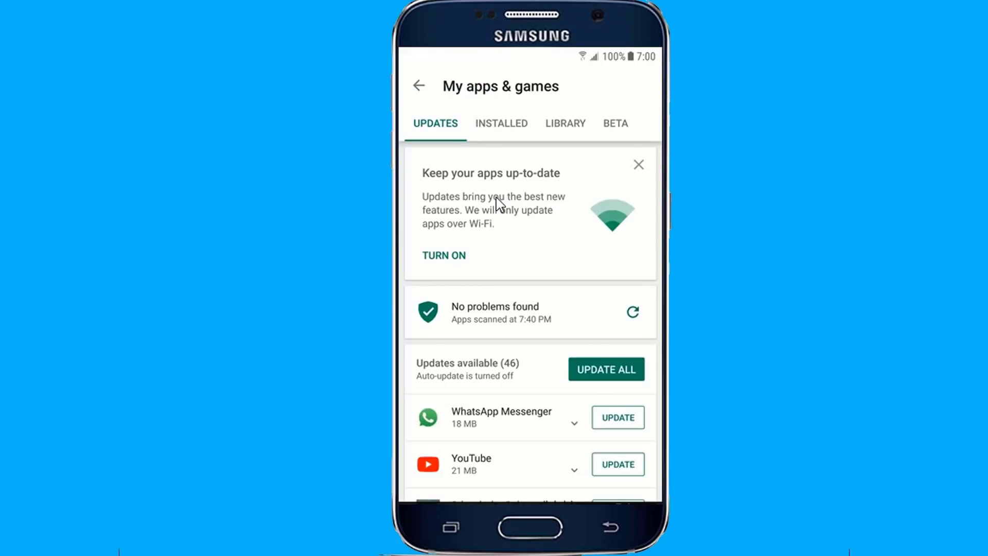
click(490, 122)
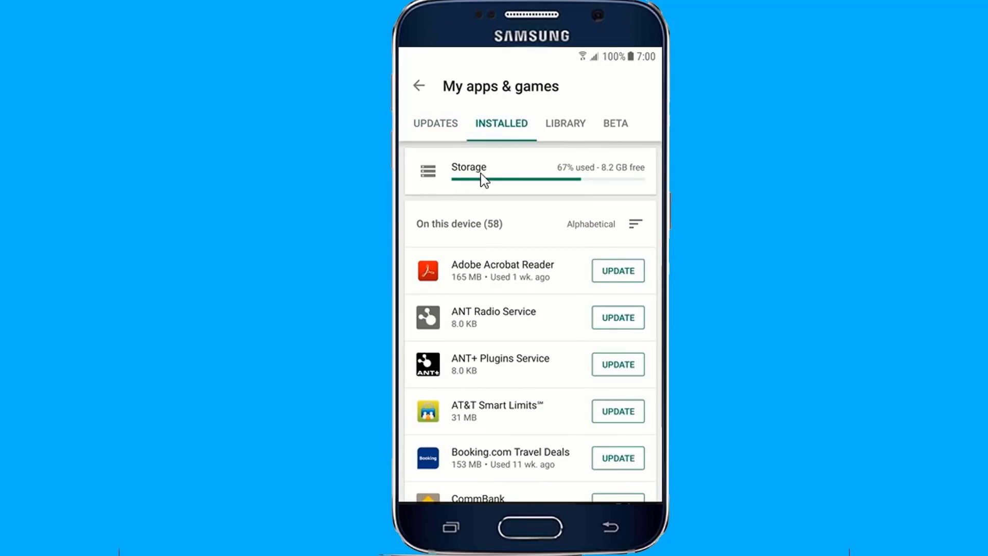
click(460, 180)
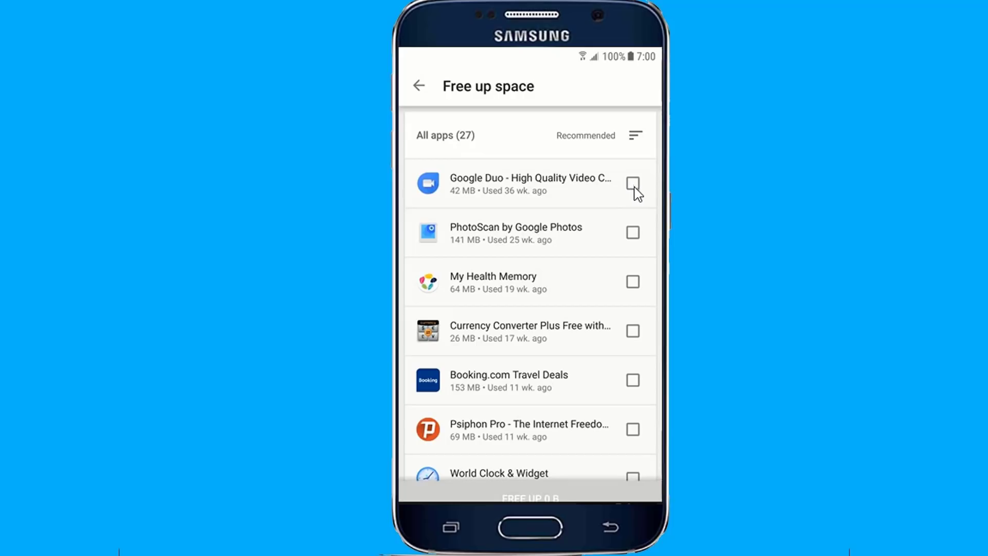
Step: Select Google Duo, PhotoScan, My Health Memory and Currency Converter Plus, and request freeing up their space
click(633, 186)
click(634, 234)
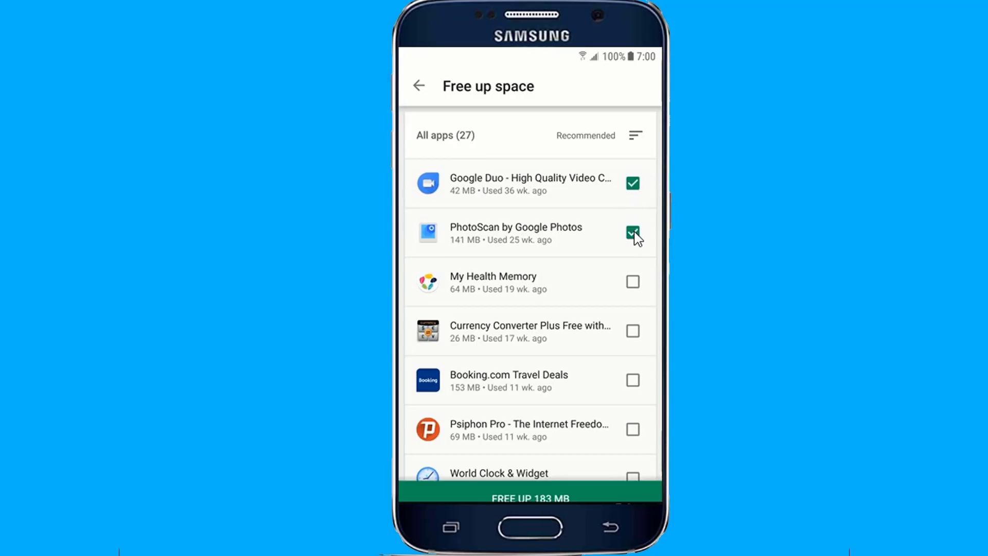
click(634, 282)
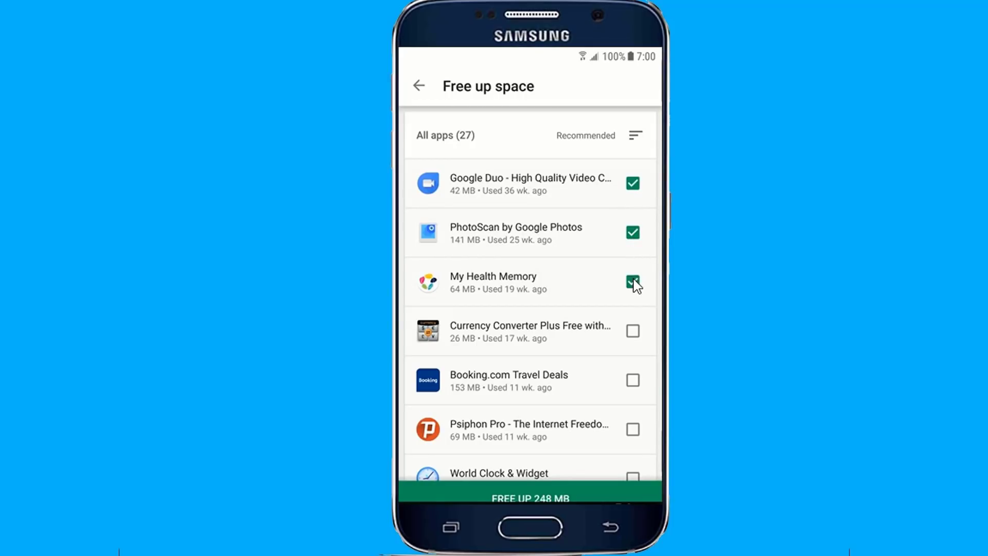
click(633, 333)
click(514, 493)
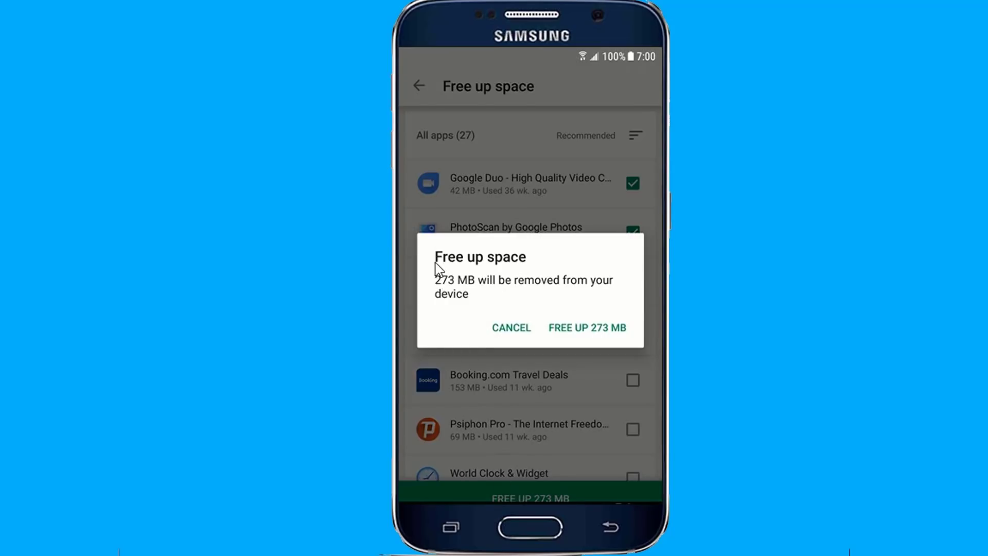